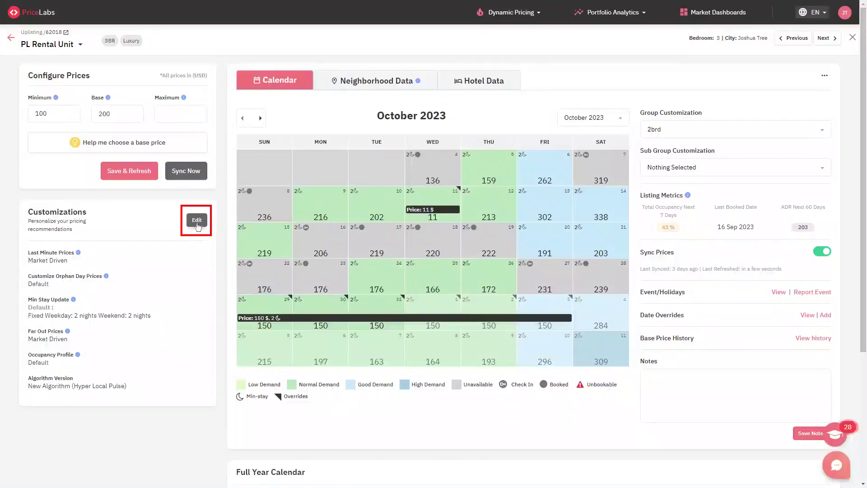
Step: Enable Demand Factor Sensitivity under the listing's More Customizations > Advanced Customizations
click(197, 220)
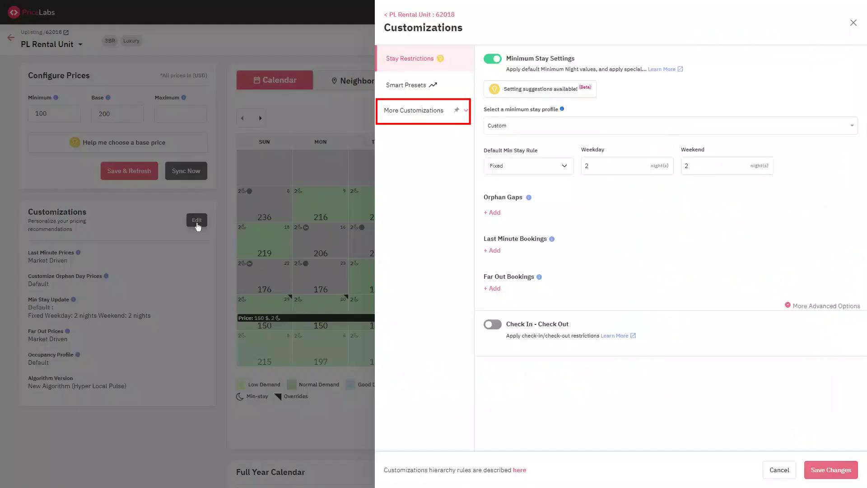
click(428, 115)
click(442, 193)
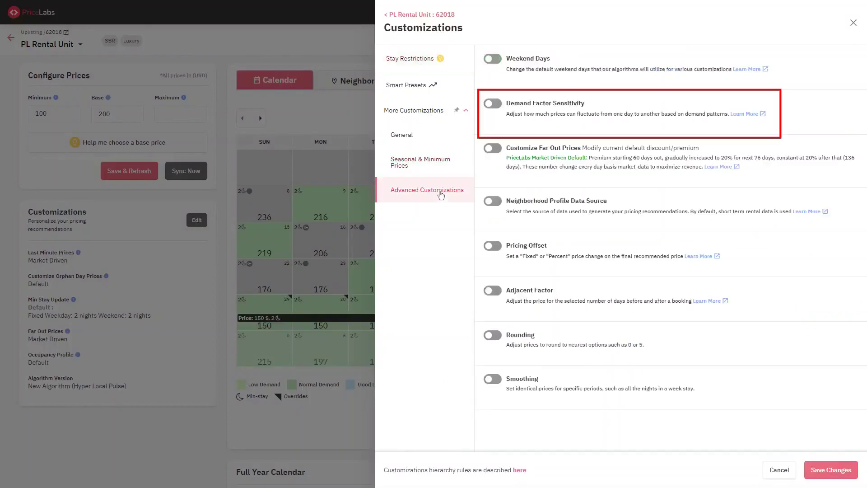
click(493, 104)
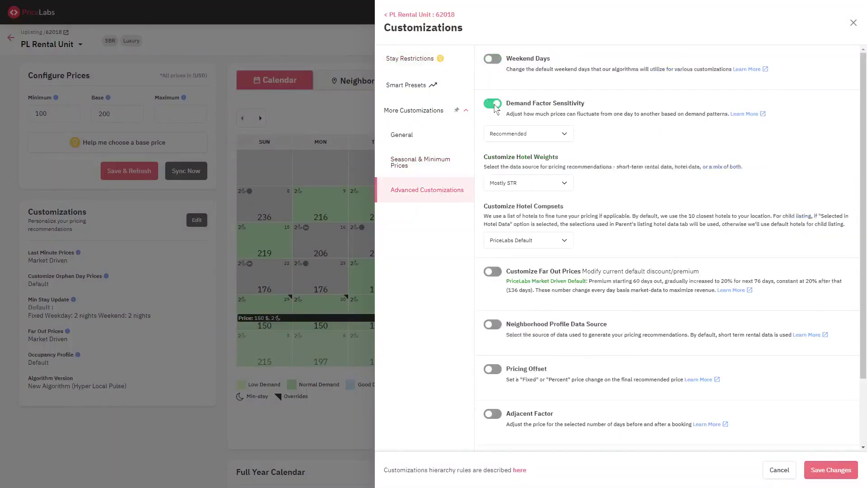
Step: Change the Demand Factor Sensitivity level from Recommended to High
click(529, 134)
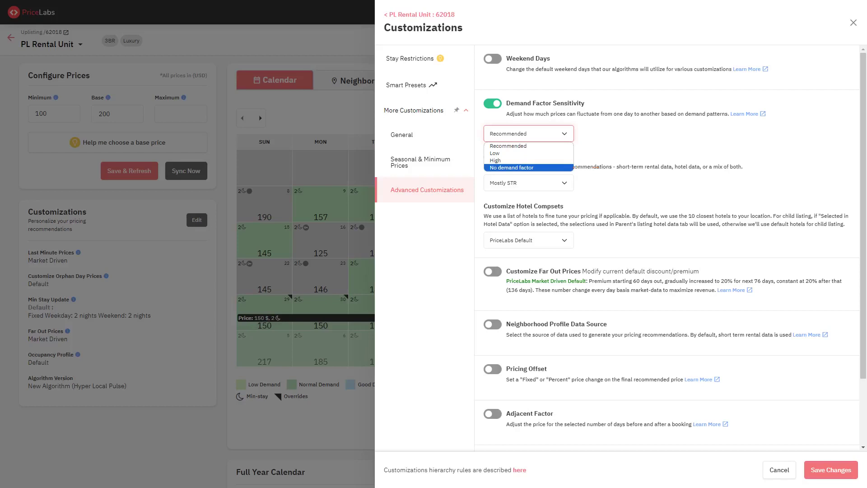
click(495, 161)
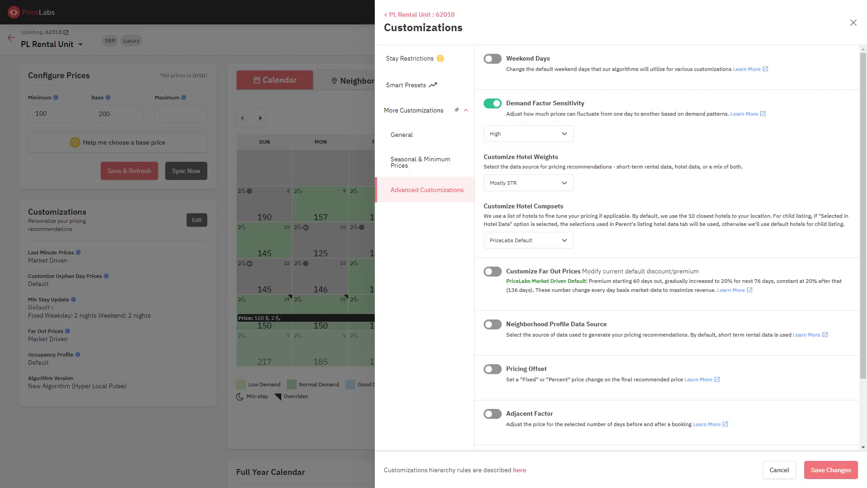